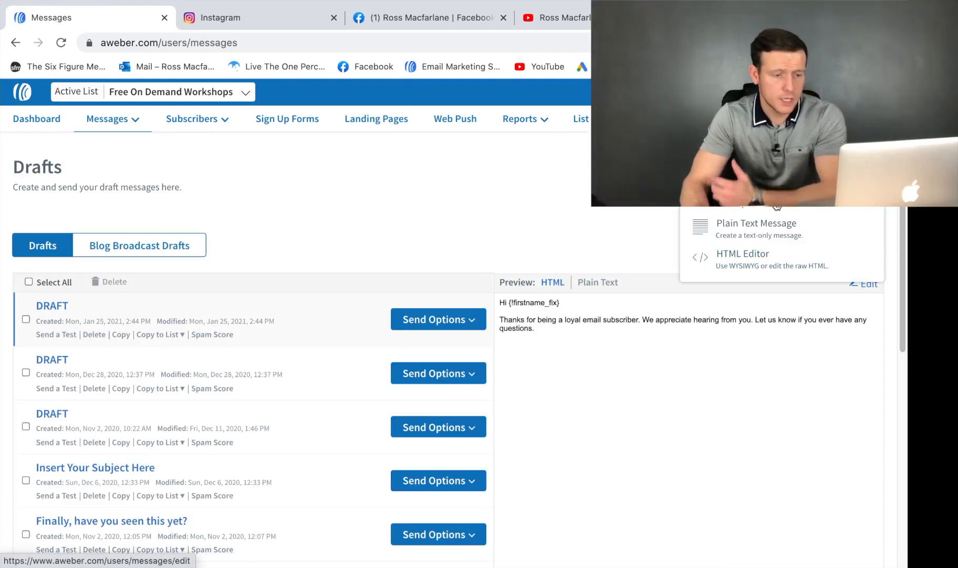
# Create a new email in the visual message editor with the subject line "When will this lockdown end so I can get a haircut?".
pyautogui.click(777, 206)
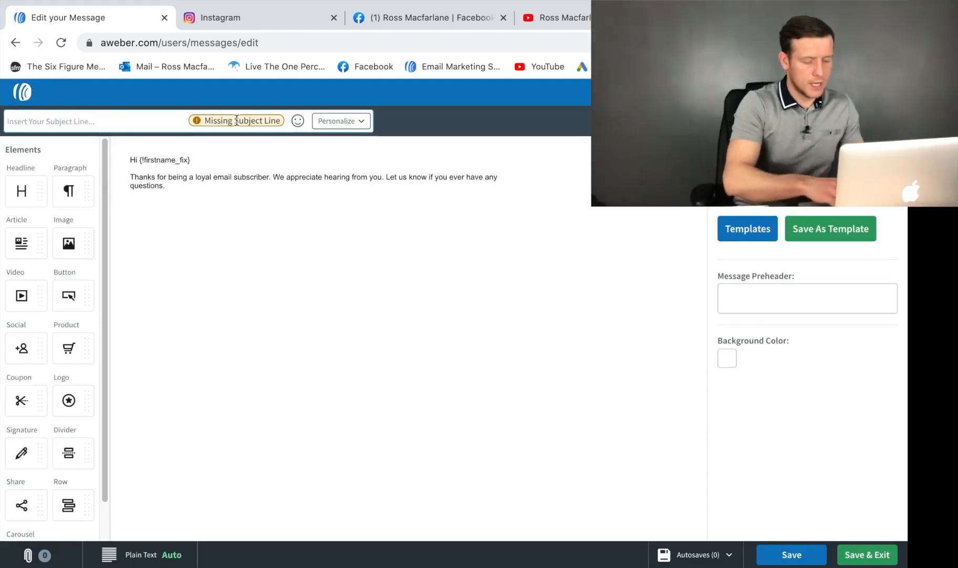
pyautogui.write('When will thois lockdown end so I can get a')
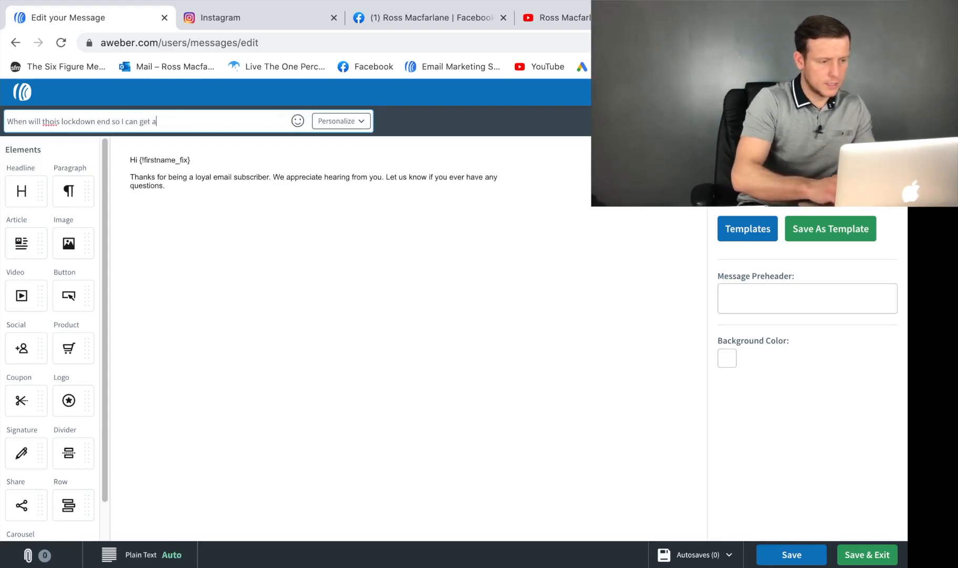
pyautogui.write('haircut?')
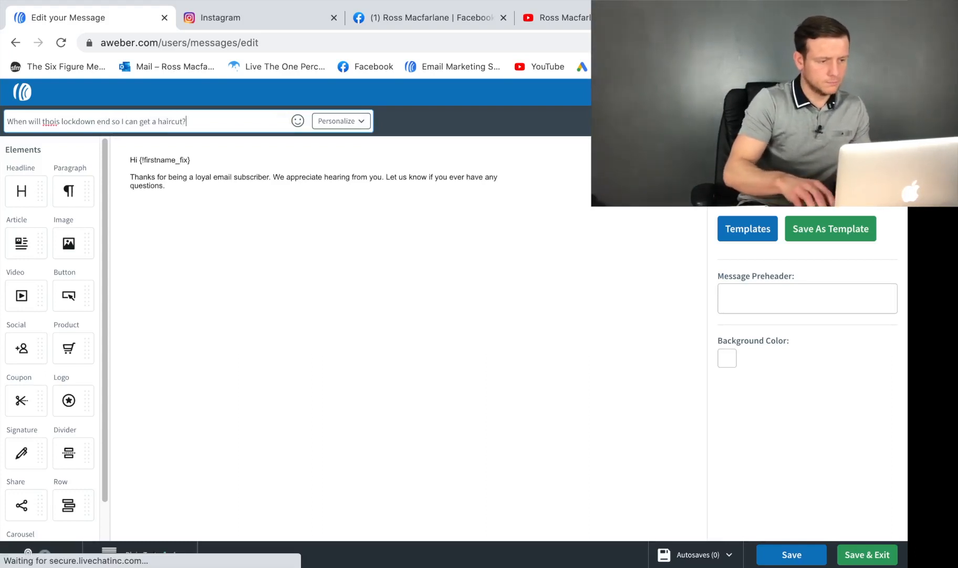
pyautogui.click(59, 120)
pyautogui.press('BackSpace')
pyautogui.press('BackSpace')
pyautogui.press('BackSpace')
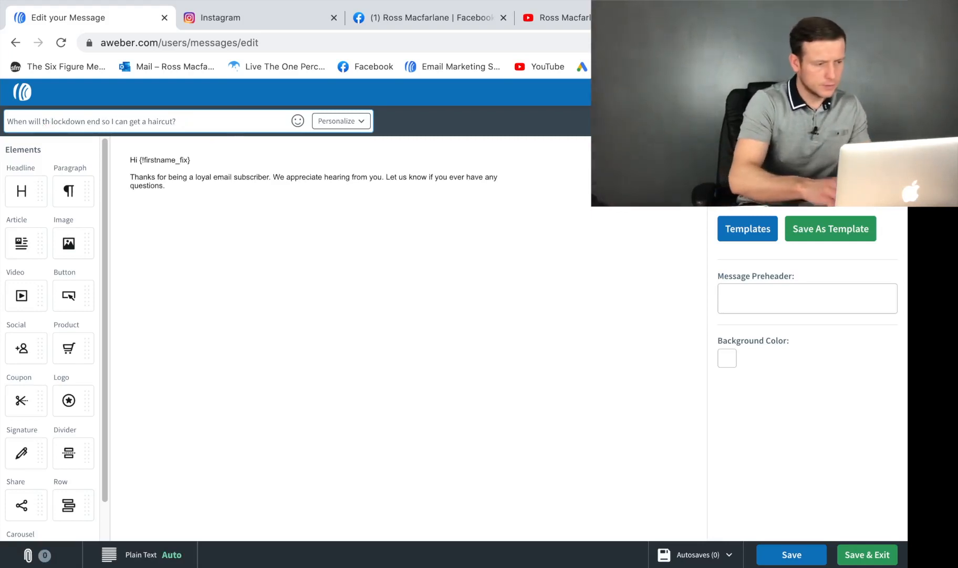
pyautogui.write('is')
# Add a three-column row beneath the greeting text and place an image element in each column.
pyautogui.click(208, 182)
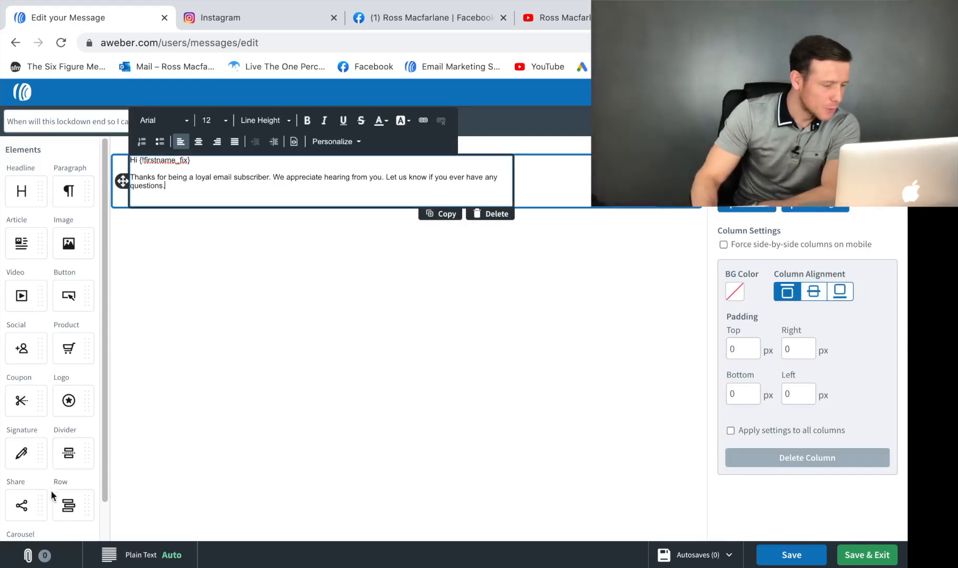
pyautogui.moveTo(79, 511); pyautogui.dragTo(196, 199)
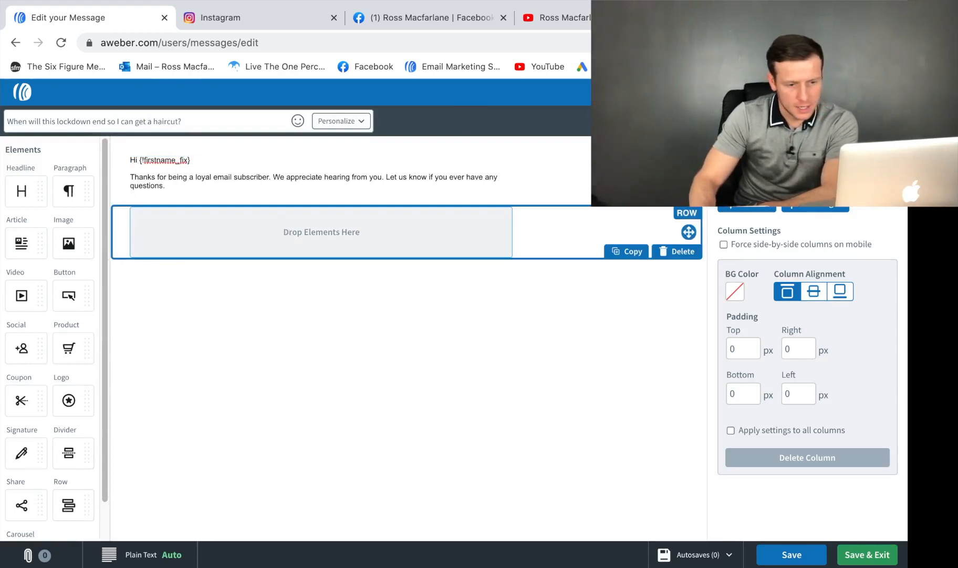
pyautogui.click(751, 210)
pyautogui.click(752, 211)
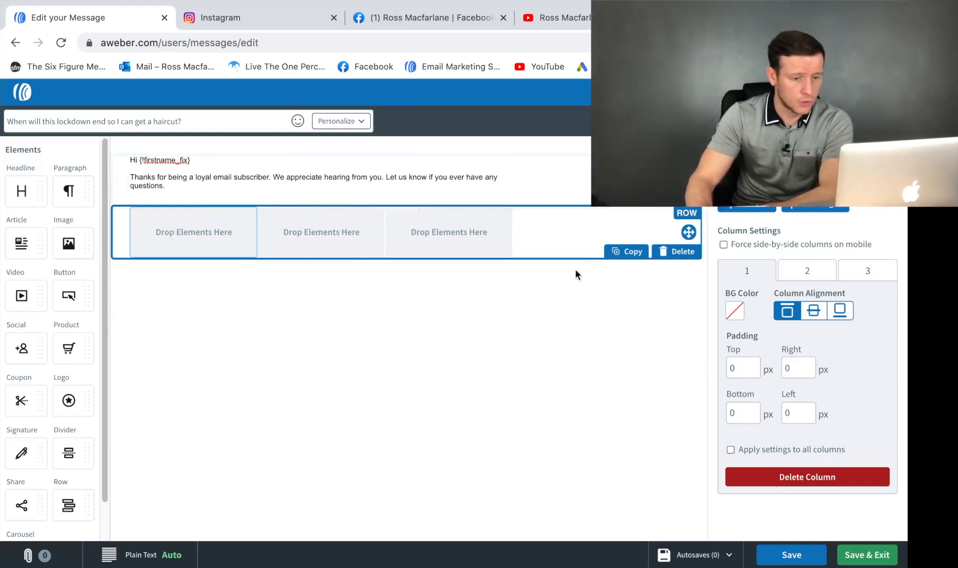
pyautogui.moveTo(74, 248); pyautogui.dragTo(194, 236)
pyautogui.moveTo(73, 248); pyautogui.dragTo(446, 244)
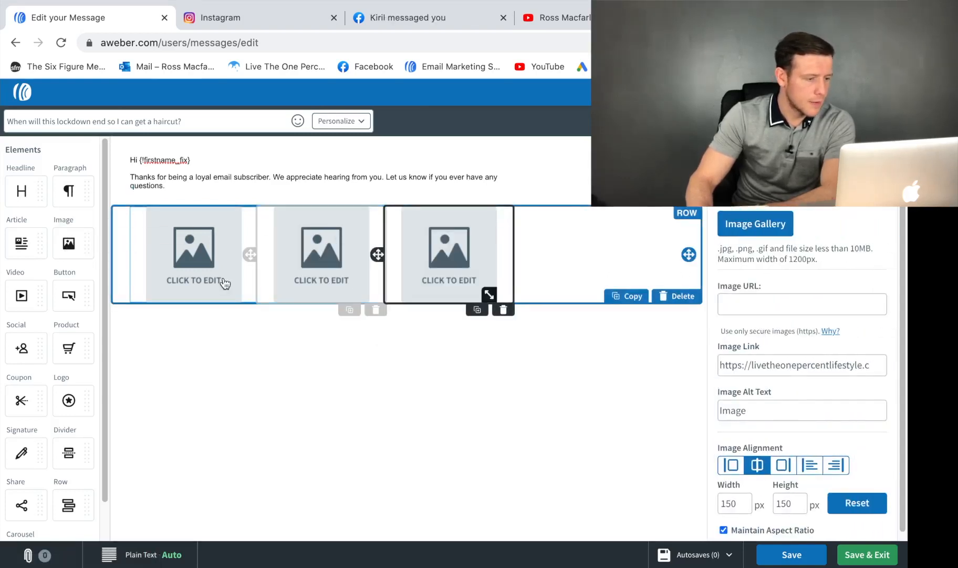
# Search the stock images for "instagram" and put the grey outlined rounded-square icon in the row's first column.
pyautogui.click(170, 283)
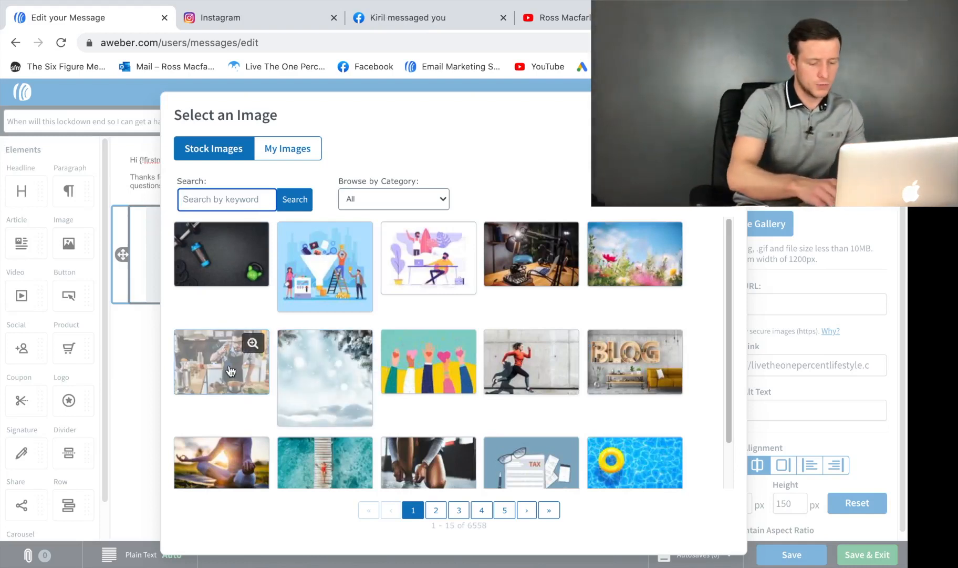
pyautogui.write('stagram')
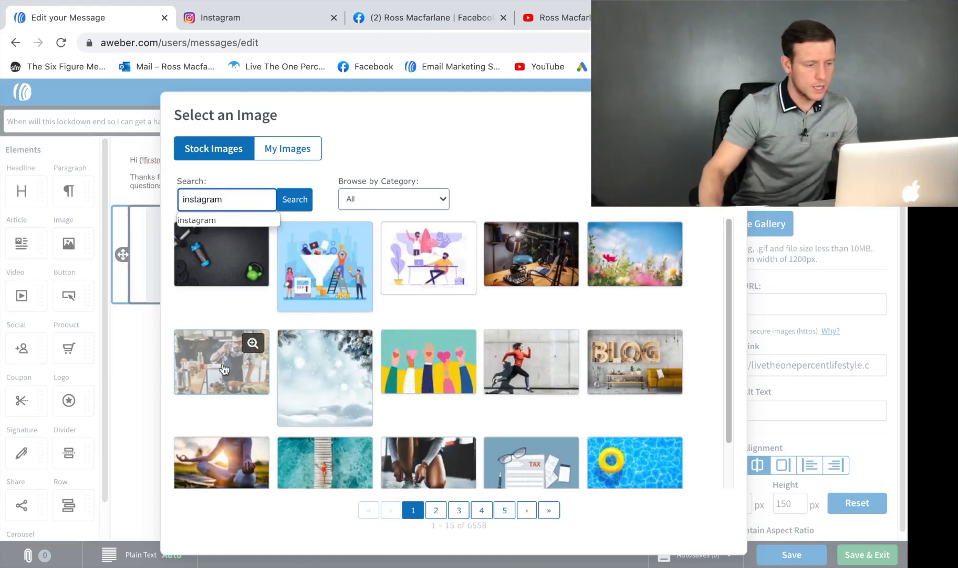
pyautogui.click(228, 217)
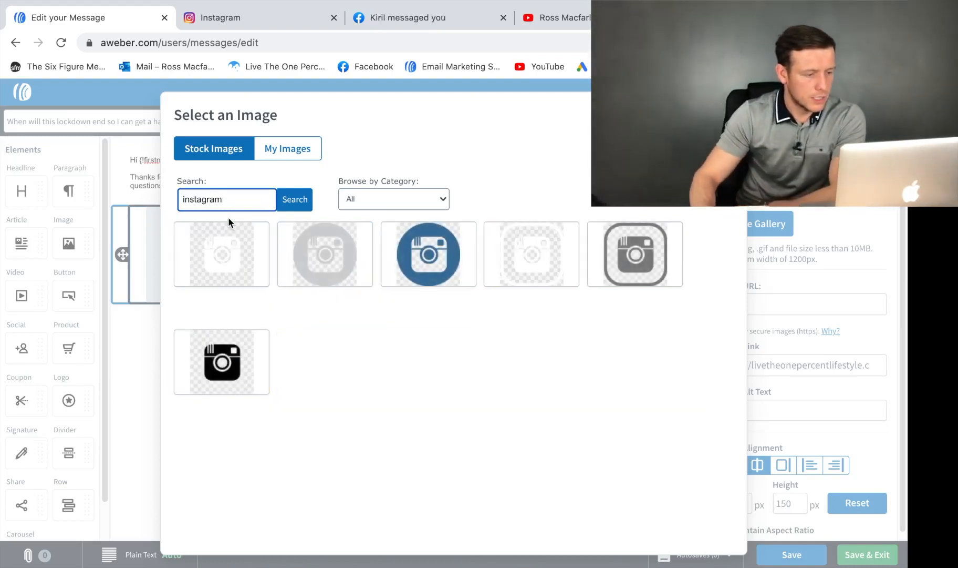
pyautogui.click(635, 253)
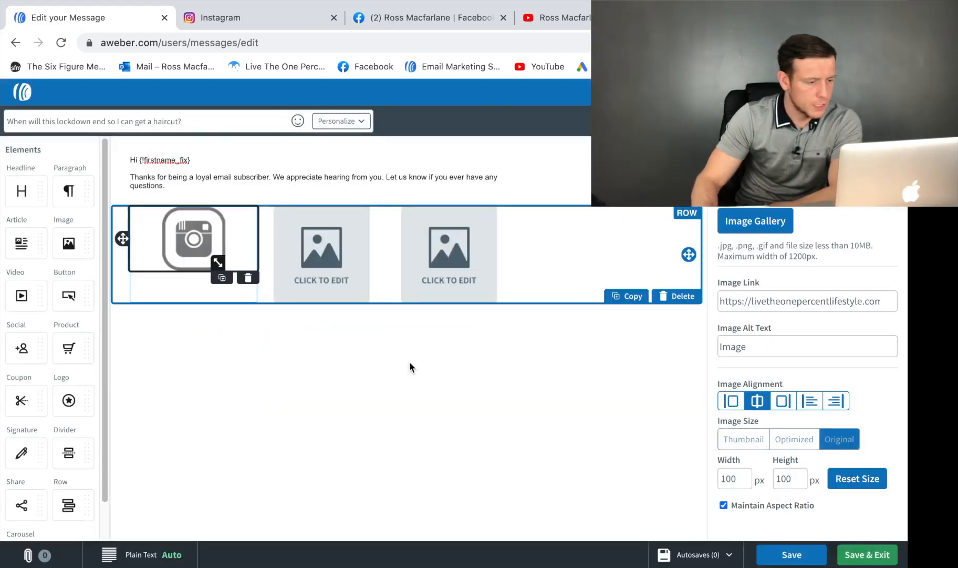
# Search the stock images for "facebook" and put the round blue icon in the row's second column.
pyautogui.click(325, 253)
pyautogui.click(770, 226)
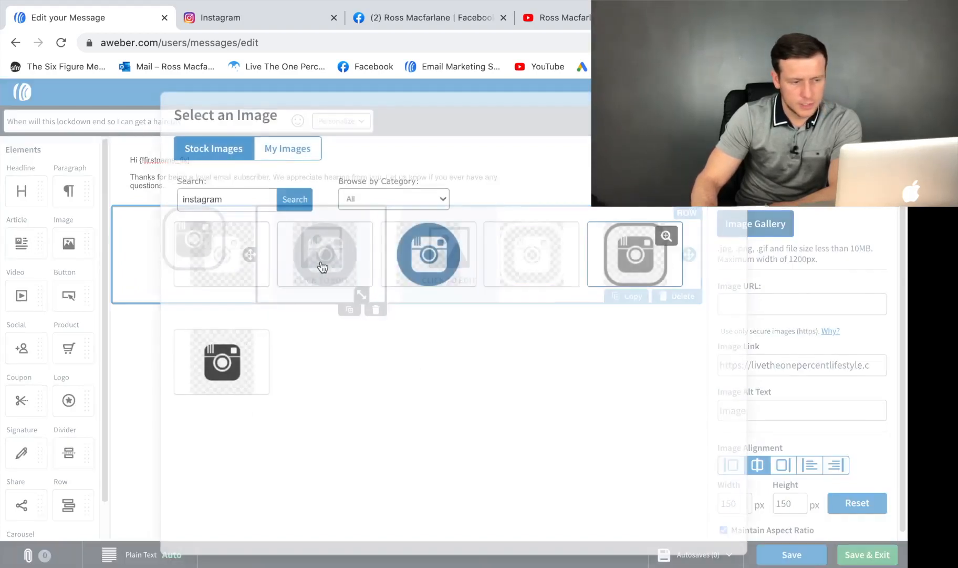
pyautogui.click(239, 199)
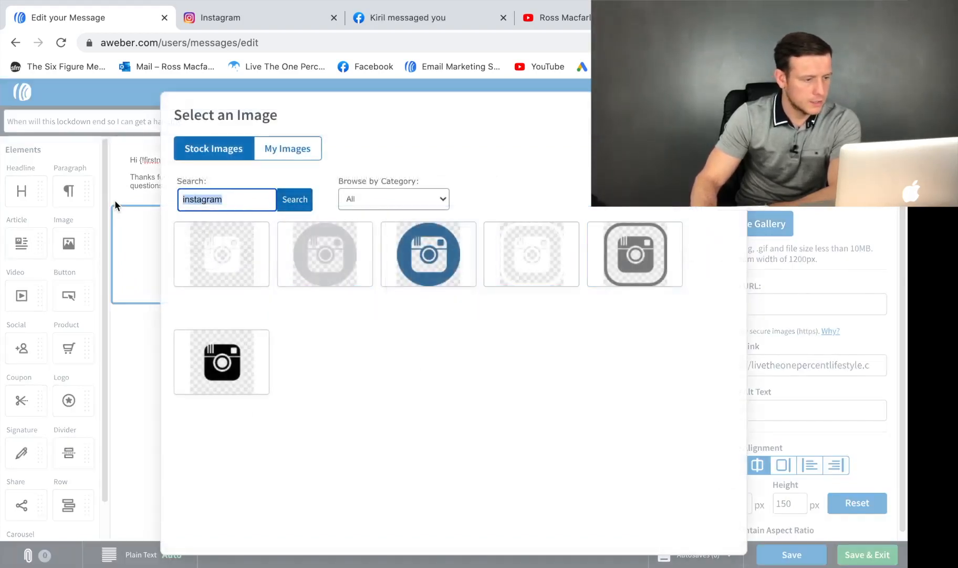
pyautogui.press('BackSpace')
pyautogui.write('facebook')
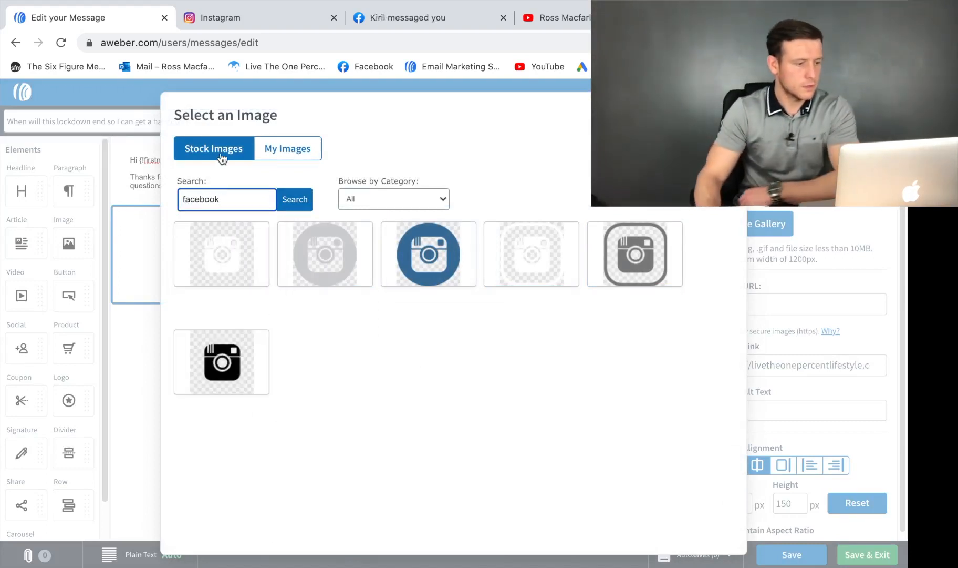
pyautogui.click(300, 201)
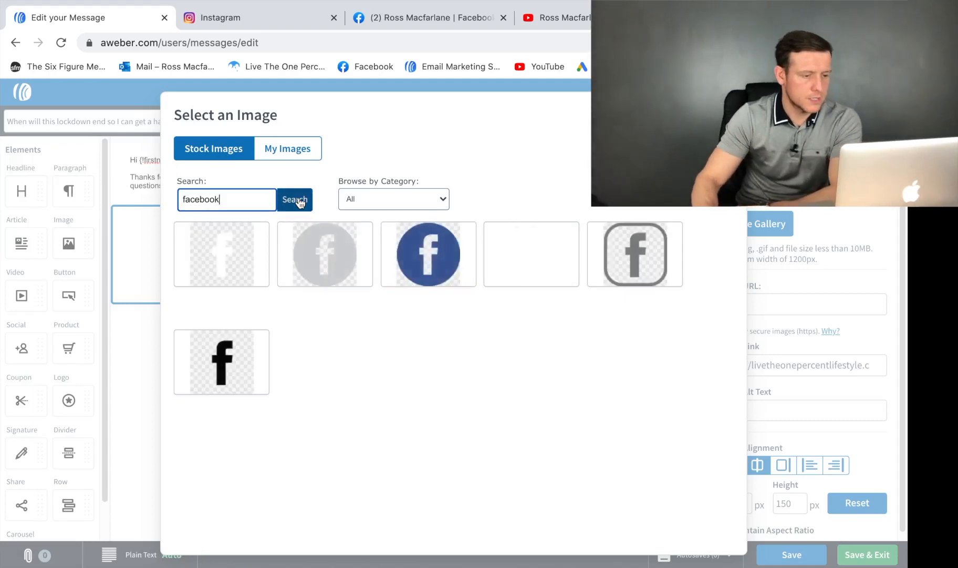
pyautogui.click(428, 253)
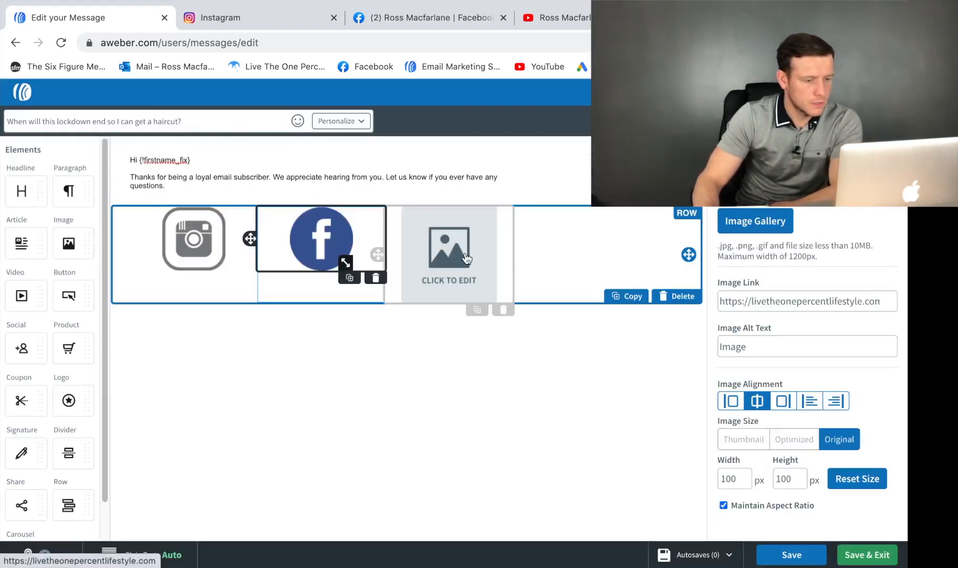
# Search the stock images for "youtube" and put the round red icon in the row's third column.
pyautogui.click(415, 296)
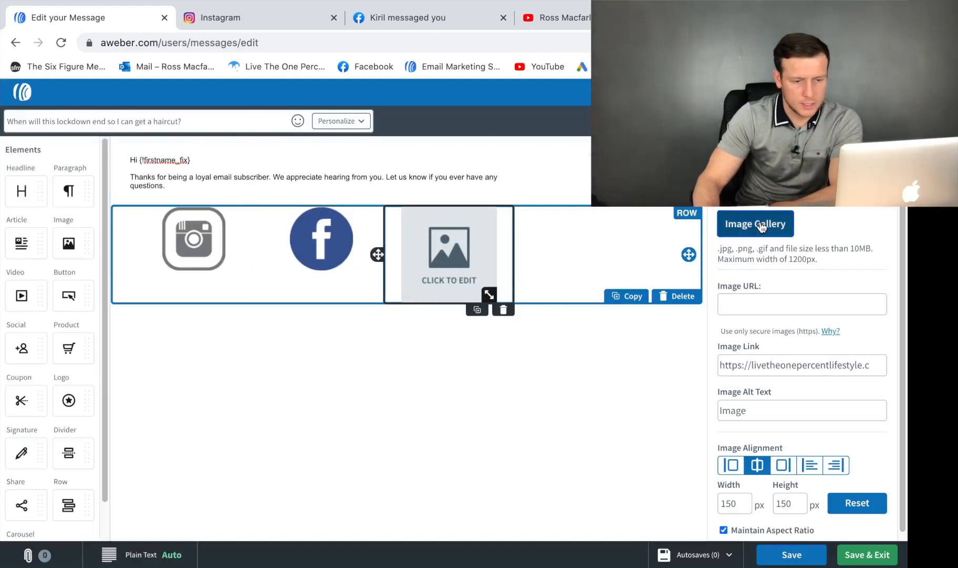
pyautogui.click(753, 221)
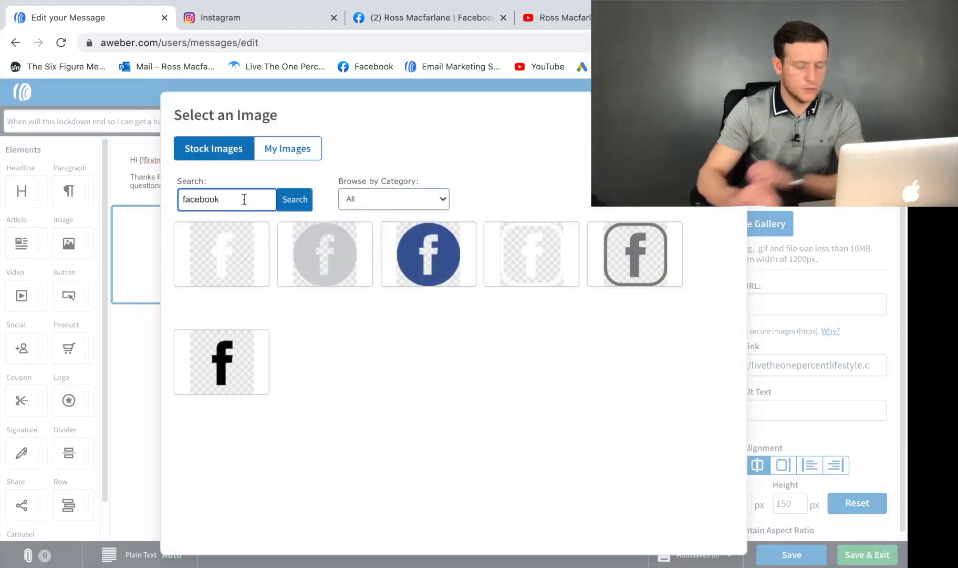
pyautogui.press('BackSpace')
pyautogui.press('BackSpace')
pyautogui.press('BackSpace')
pyautogui.press('BackSpace')
pyautogui.press('BackSpace')
pyautogui.press('BackSpace')
pyautogui.press('BackSpace')
pyautogui.press('BackSpace')
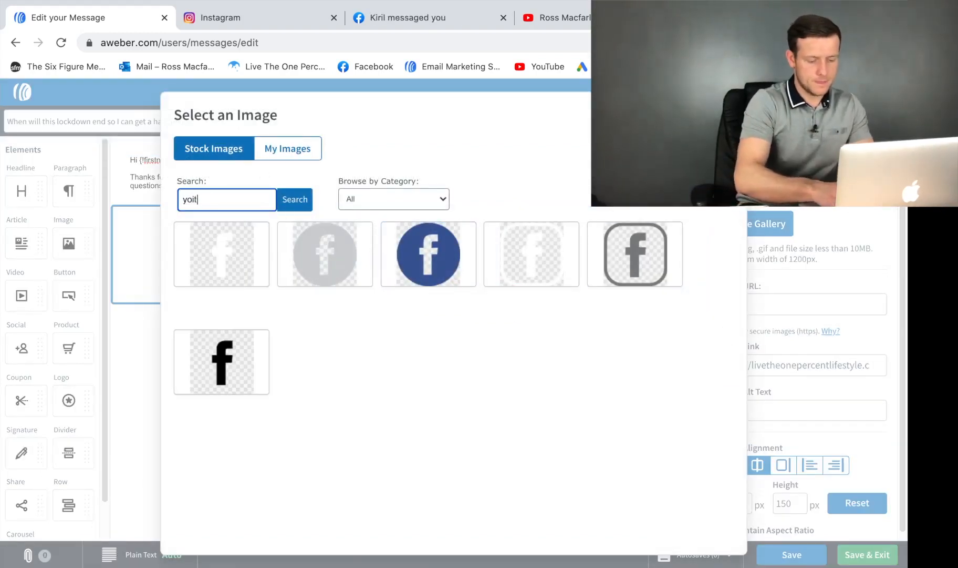
pyautogui.write('yoitu')
pyautogui.press('BackSpace')
pyautogui.press('BackSpace')
pyautogui.press('BackSpace')
pyautogui.write('utube')
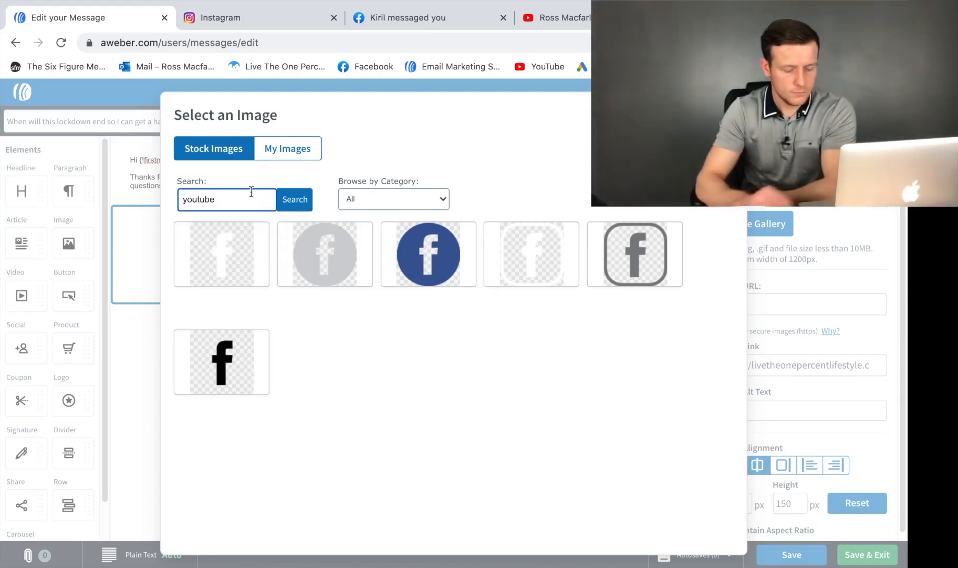
pyautogui.click(290, 198)
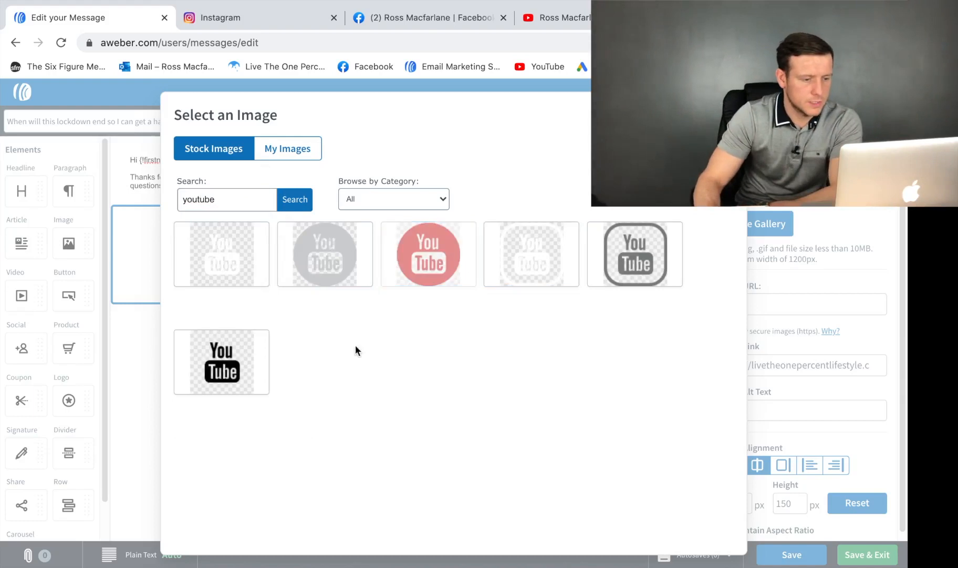
pyautogui.click(423, 276)
# Set the Instagram icon's width to 28 px, keeping its aspect ratio maintained.
pyautogui.click(198, 240)
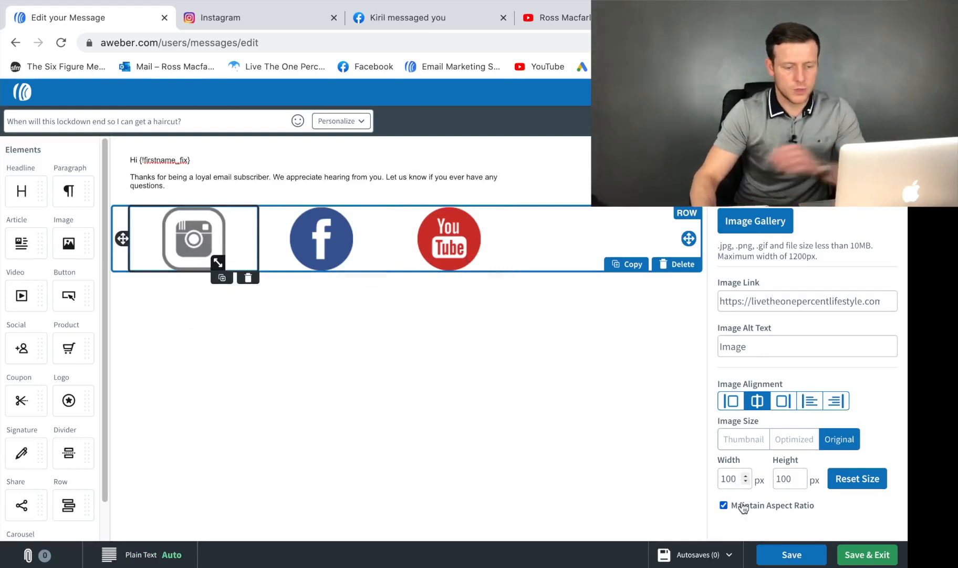
pyautogui.press('BackSpace')
pyautogui.press('BackSpace')
pyautogui.press('BackSpace')
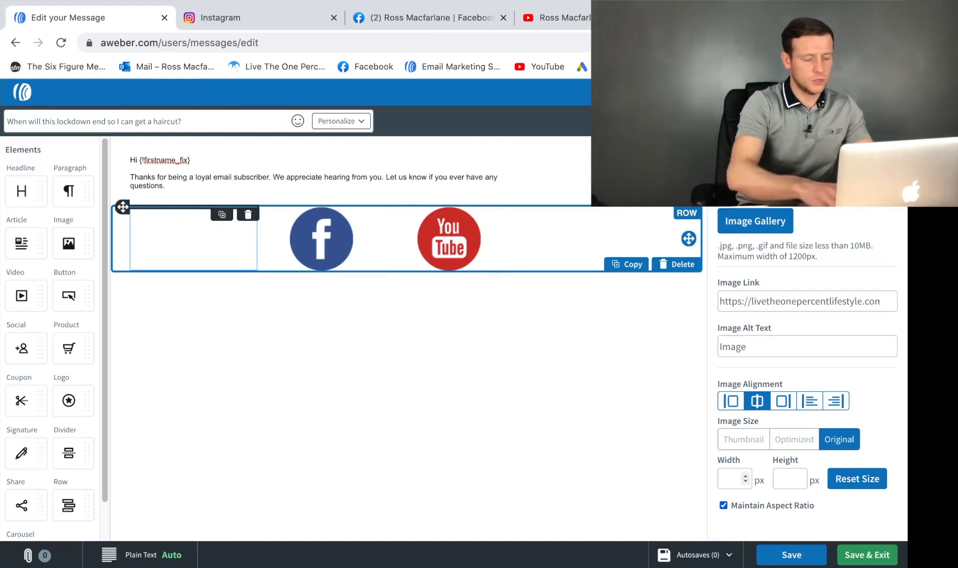
pyautogui.write('28')
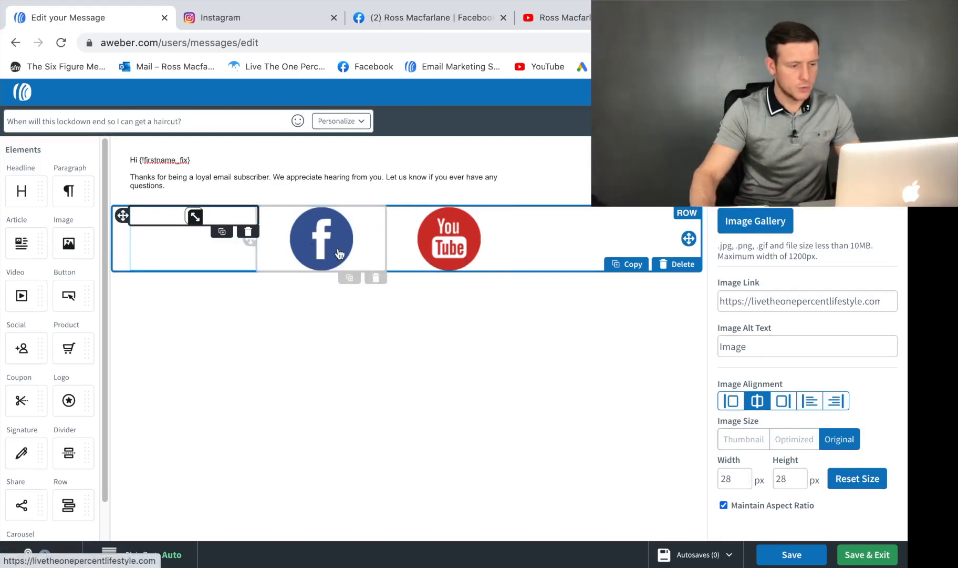
# Set the width of the Facebook and YouTube icons to 28 px each.
pyautogui.click(316, 239)
pyautogui.doubleClick(737, 478)
pyautogui.write('28')
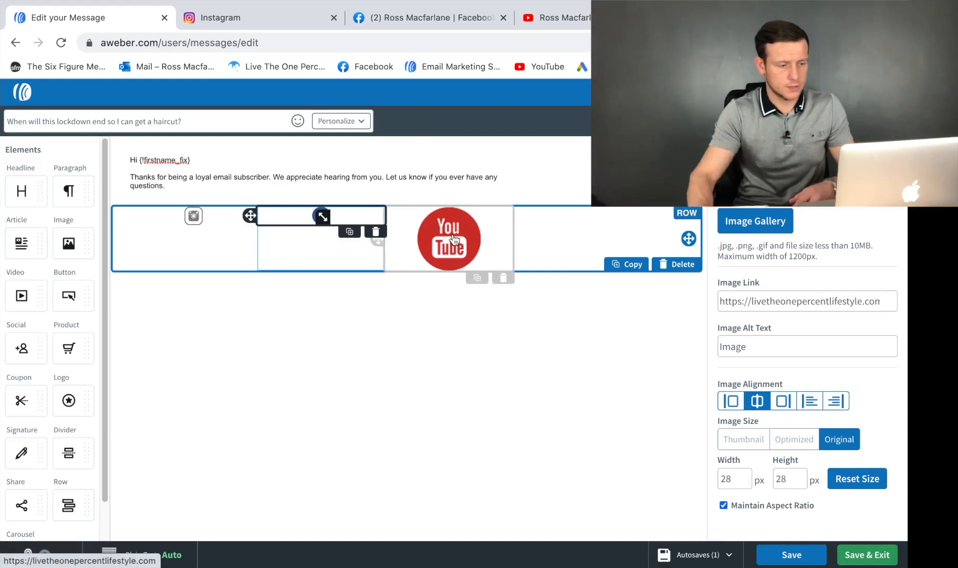
pyautogui.click(468, 252)
pyautogui.doubleClick(734, 478)
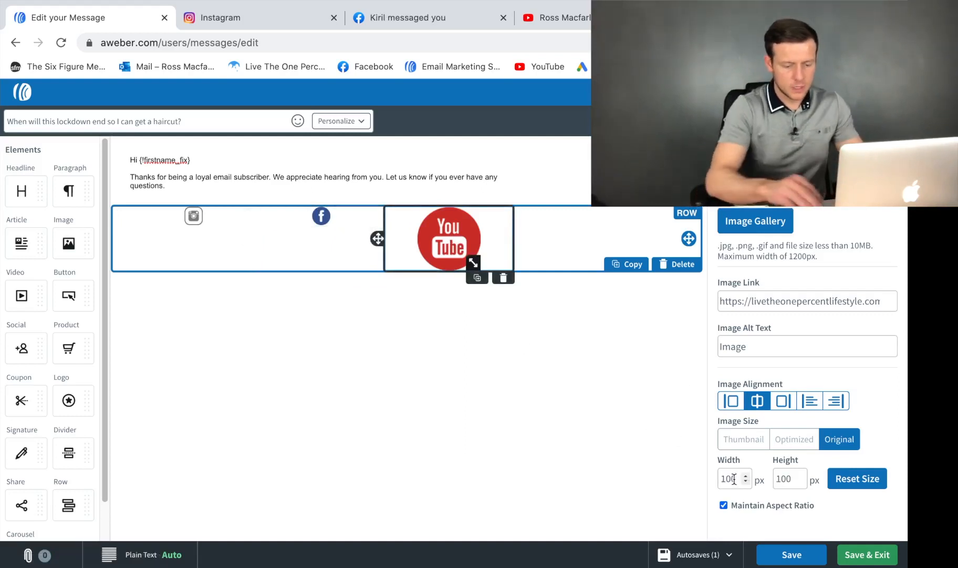
pyautogui.write('28')
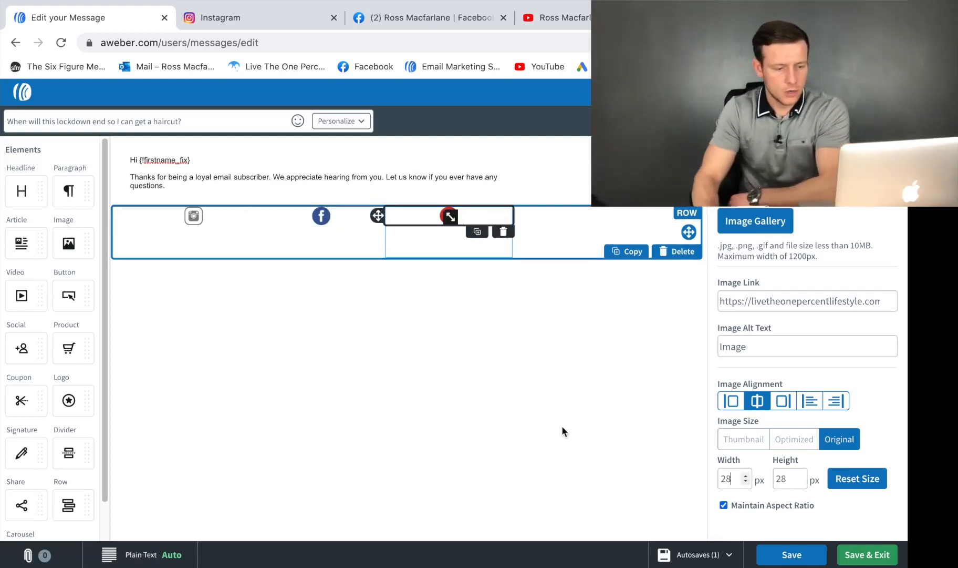
# Force the icon row's columns to stay side by side on mobile.
pyautogui.click(562, 425)
pyautogui.click(548, 237)
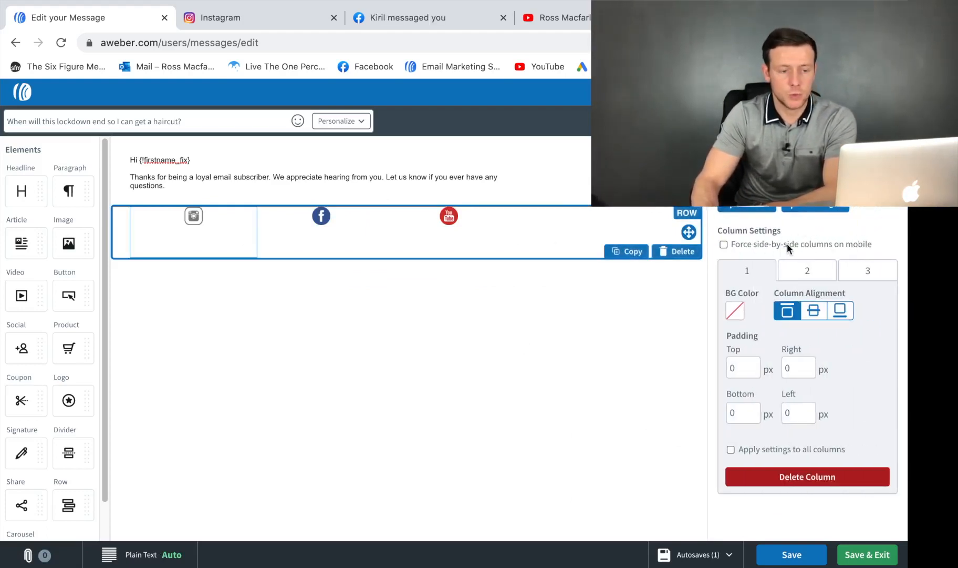
pyautogui.click(724, 244)
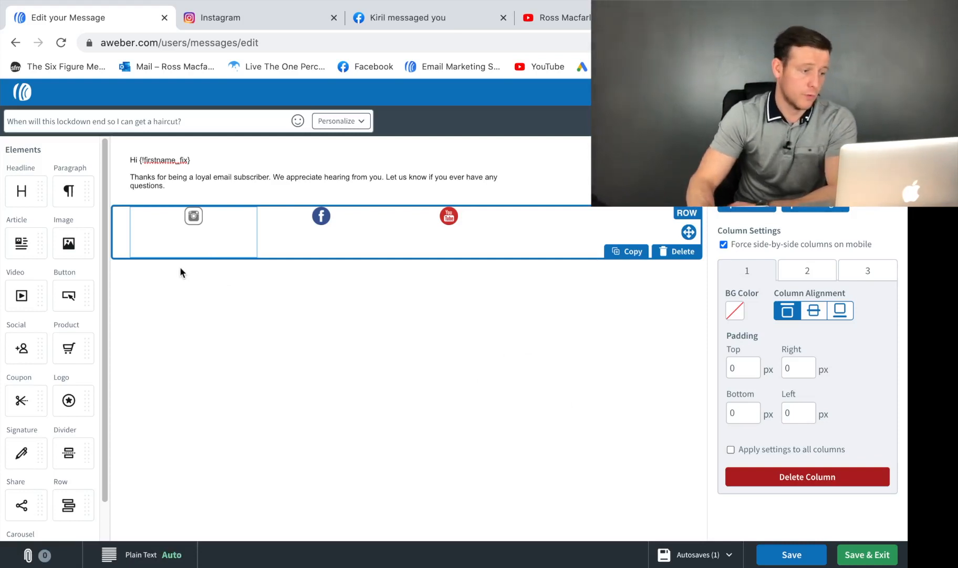
# Select the Instagram icon, copy the account's profile URL from Instagram, and return to the message editor.
pyautogui.click(203, 217)
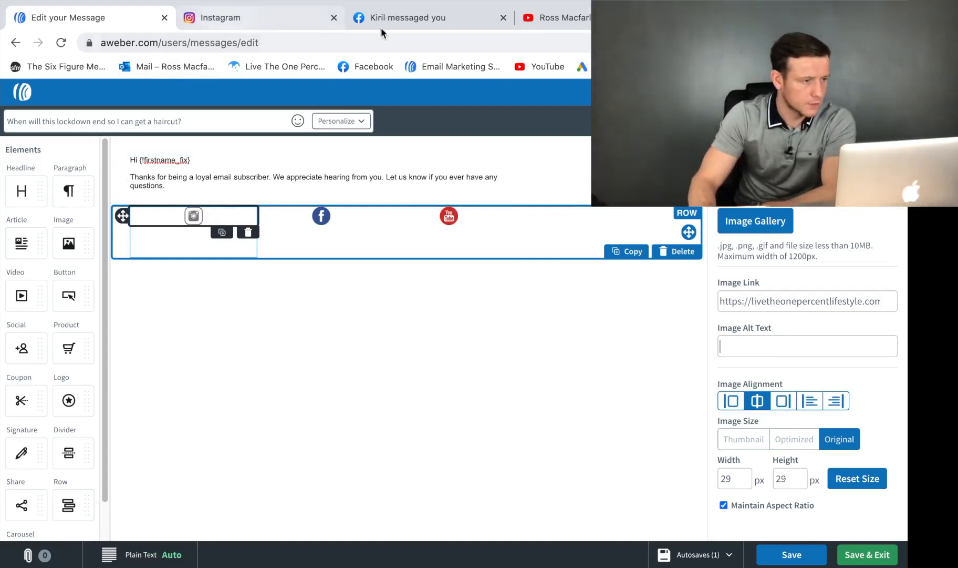
pyautogui.hotkey('ctrl', 'Tab')
pyautogui.click(196, 43)
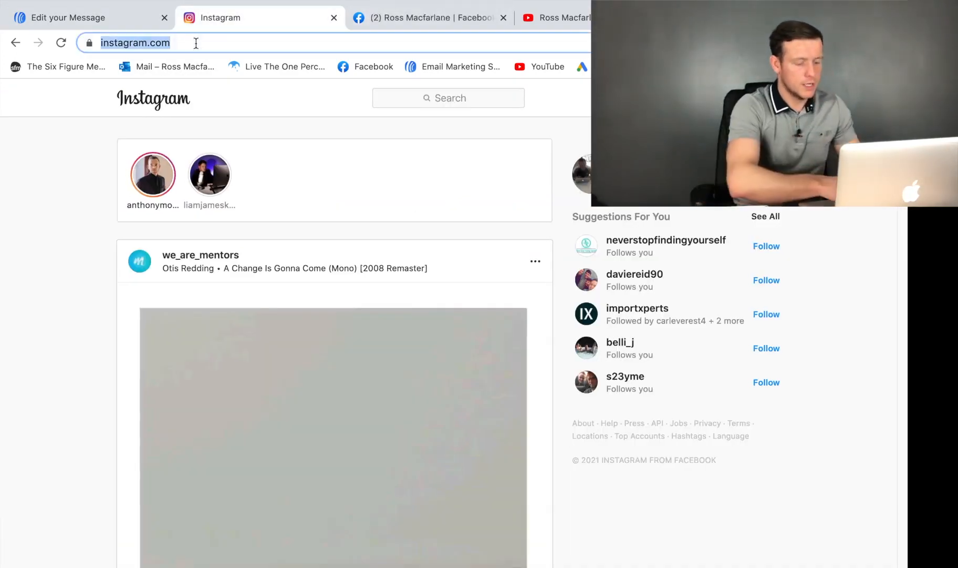
pyautogui.click(583, 174)
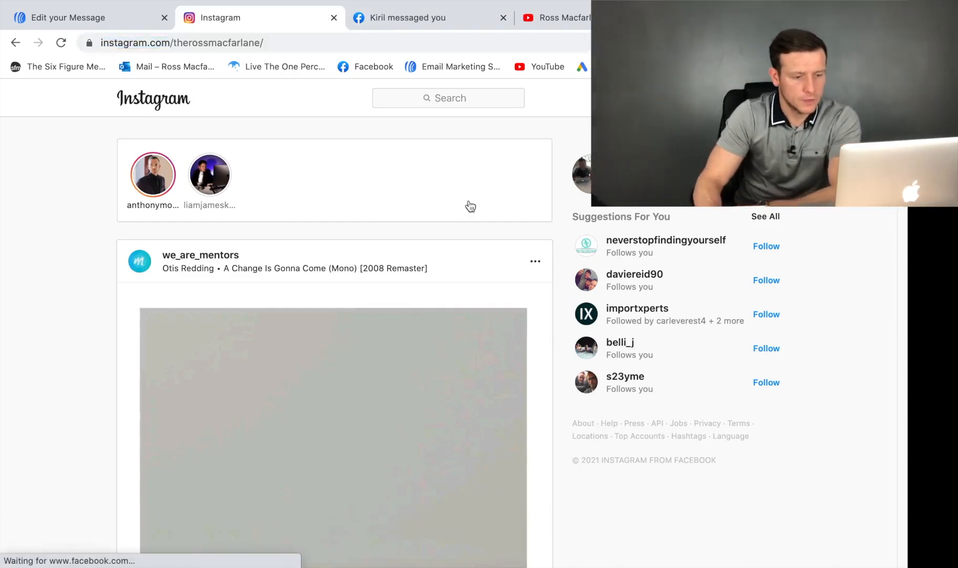
pyautogui.click(292, 43)
pyautogui.hotkey('ctrl', 'c')
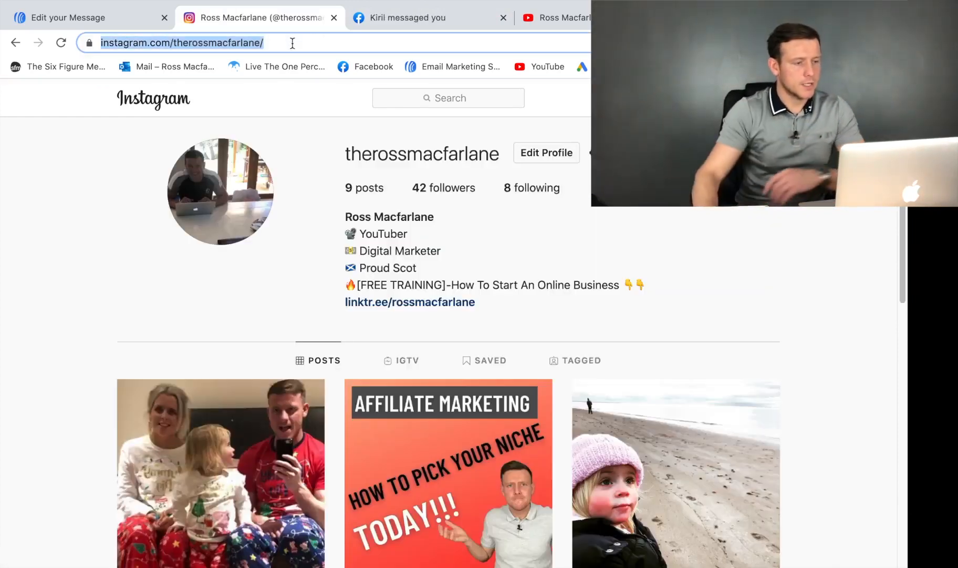
pyautogui.click(79, 18)
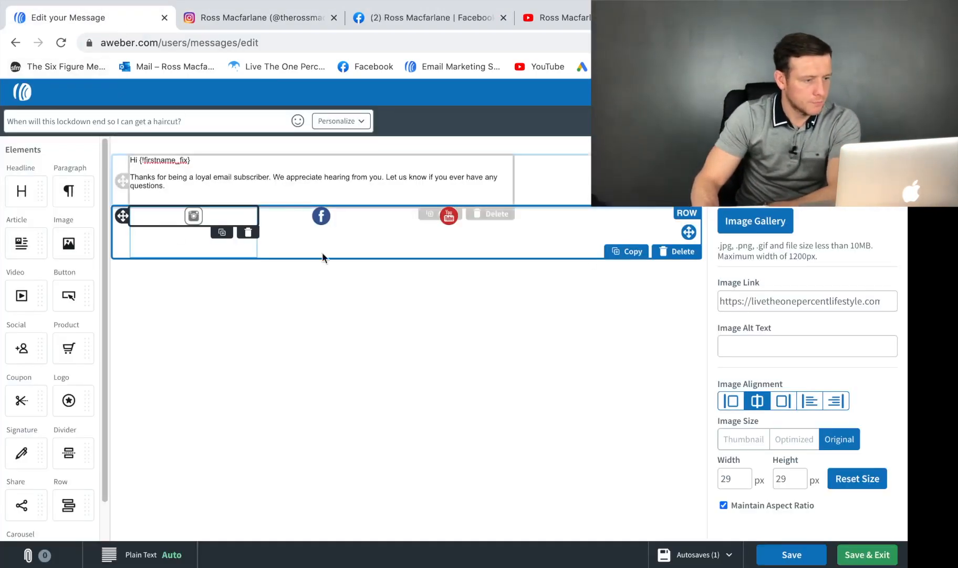
# Replace the Instagram icon's image link with the copied Instagram profile URL.
pyautogui.tripleClick(829, 308)
pyautogui.hotkey('ctrl', 'v')
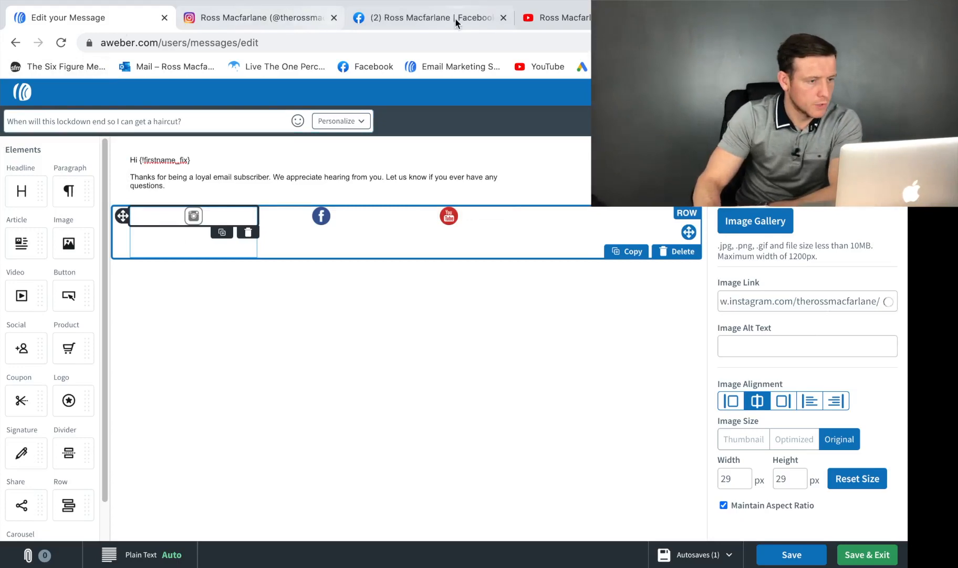
# Select the Facebook icon, switch to the Facebook profile, close the open chat and copy the profile's URL.
pyautogui.click(317, 226)
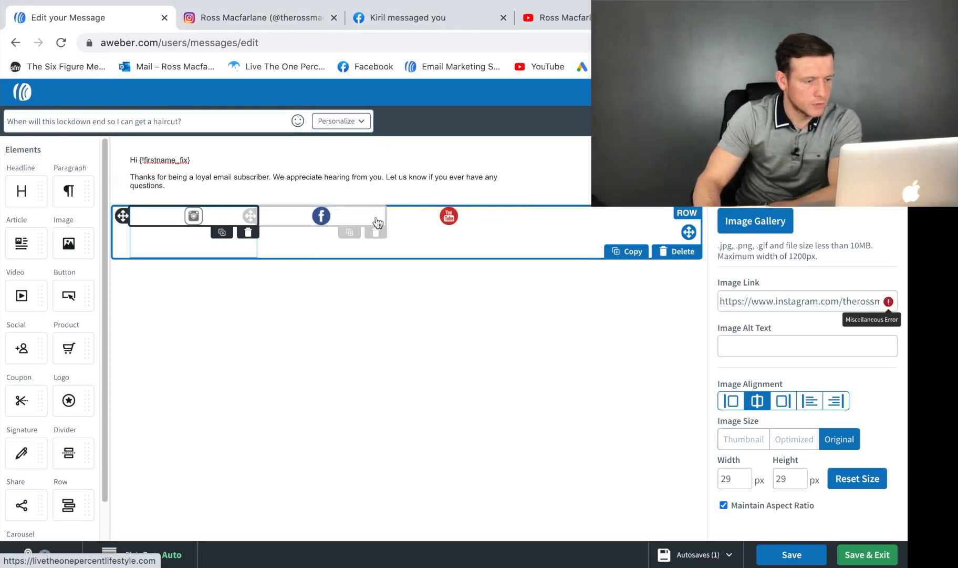
pyautogui.click(406, 21)
pyautogui.click(302, 44)
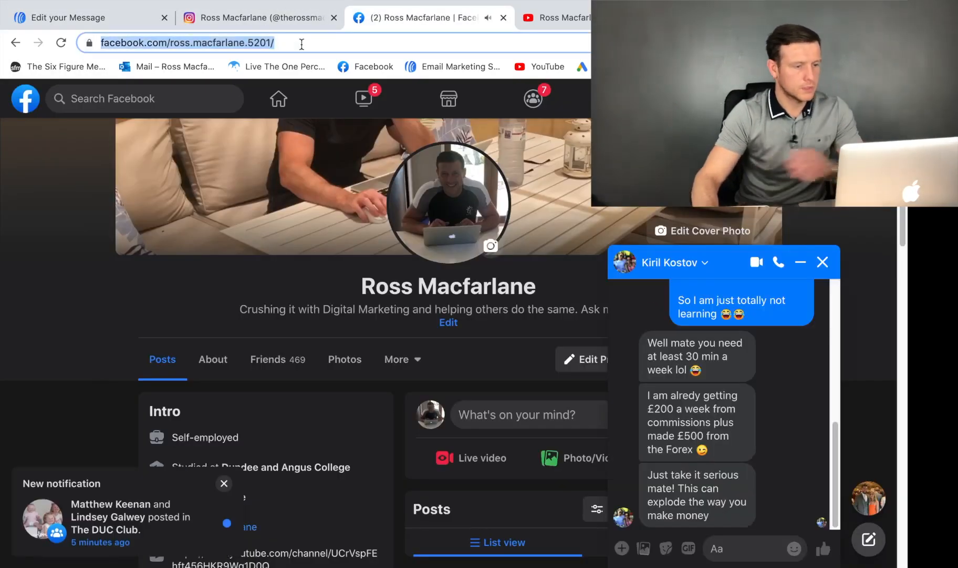
pyautogui.click(823, 261)
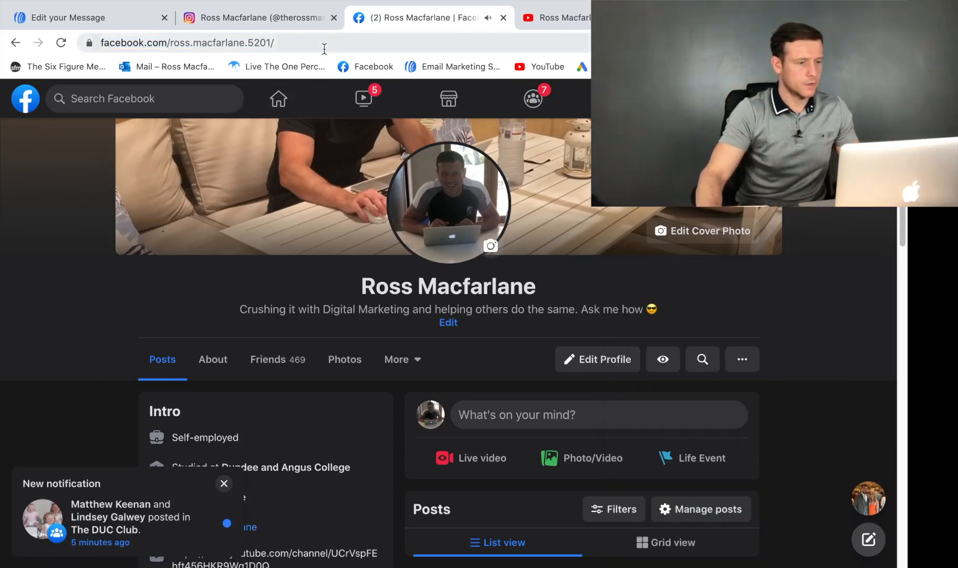
pyautogui.click(326, 44)
pyautogui.press('super+c')
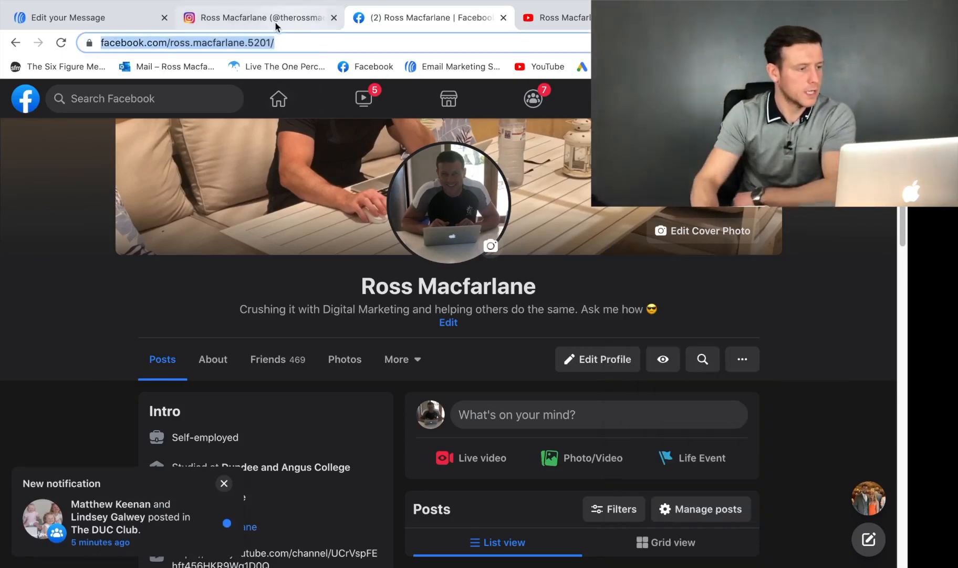
# Return to the message editor and replace the Facebook icon's image link with the copied profile URL.
pyautogui.click(84, 18)
pyautogui.tripleClick(803, 301)
pyautogui.press('BackSpace')
pyautogui.press('super+v')
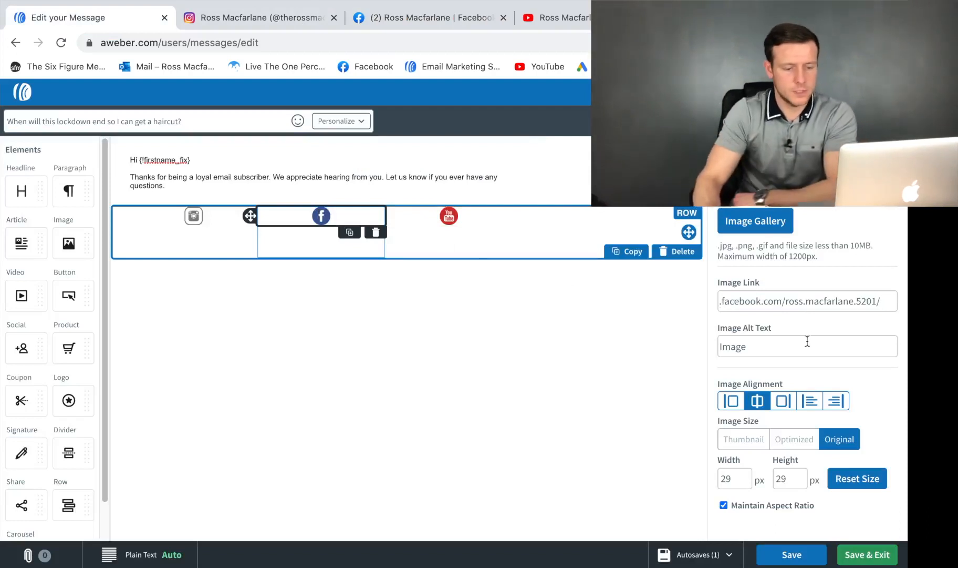
pyautogui.press('Tab')
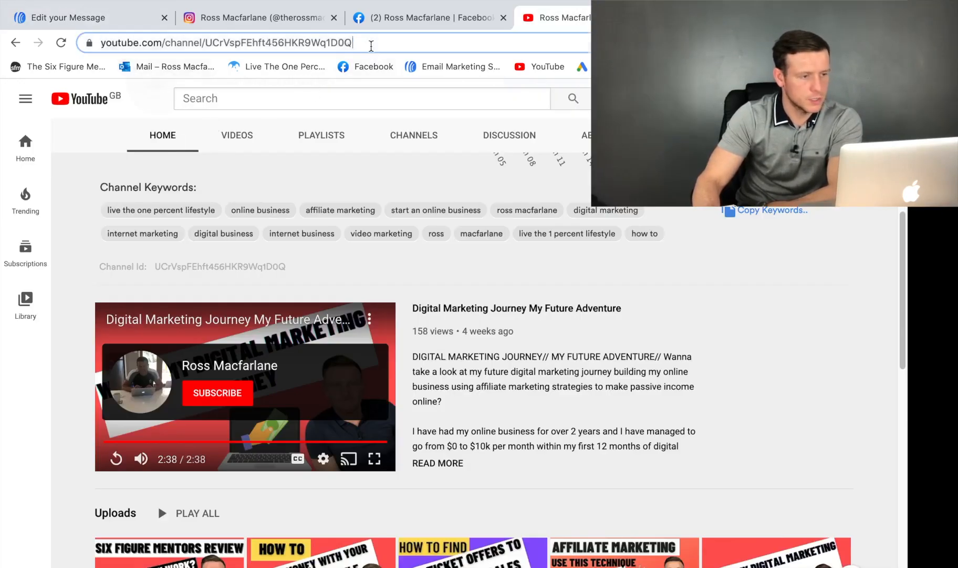
# Copy the channel's URL from YouTube and set it as the YouTube icon's image link in the message editor.
pyautogui.click(371, 45)
pyautogui.press('super+c')
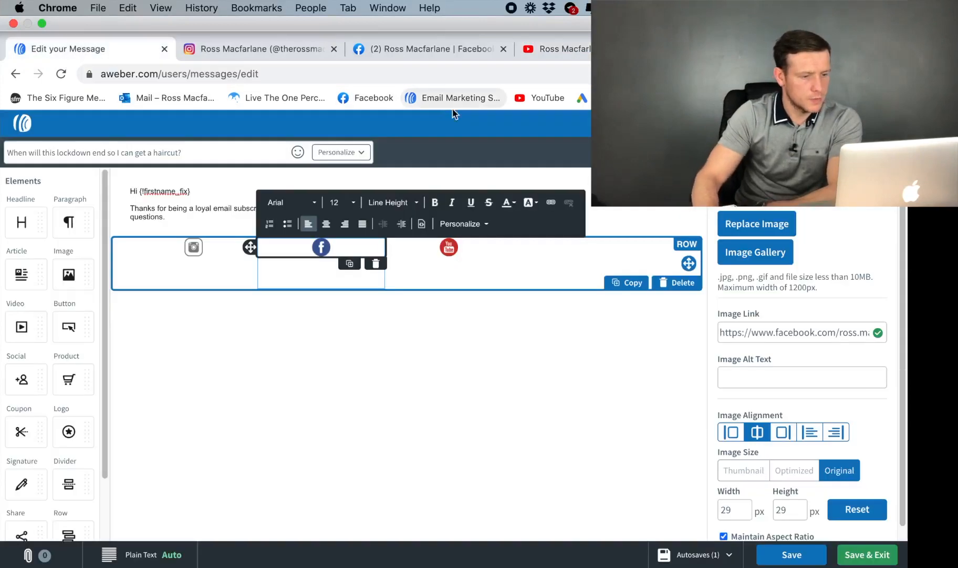
pyautogui.click(449, 216)
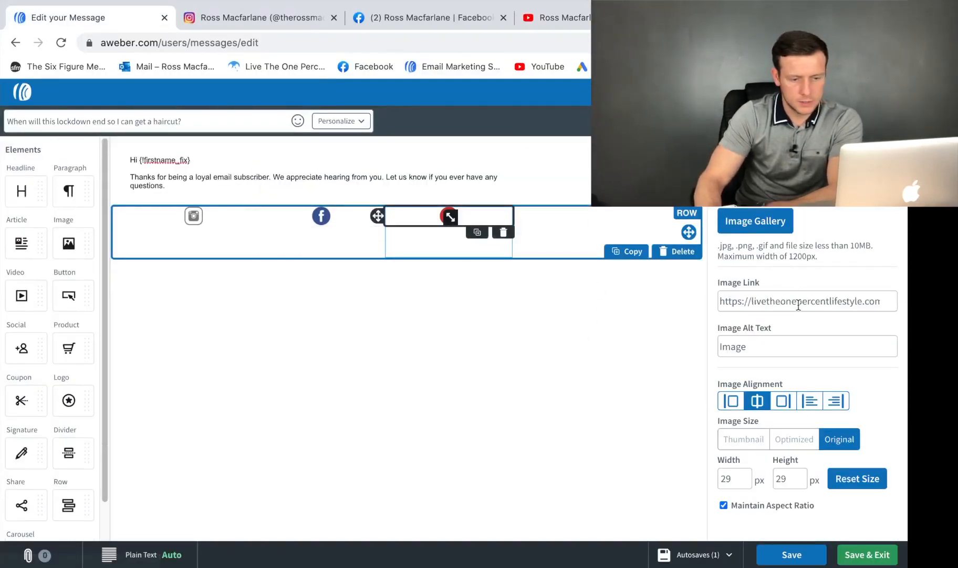
pyautogui.press('super+a')
pyautogui.press('BackSpace')
pyautogui.press('super+v')
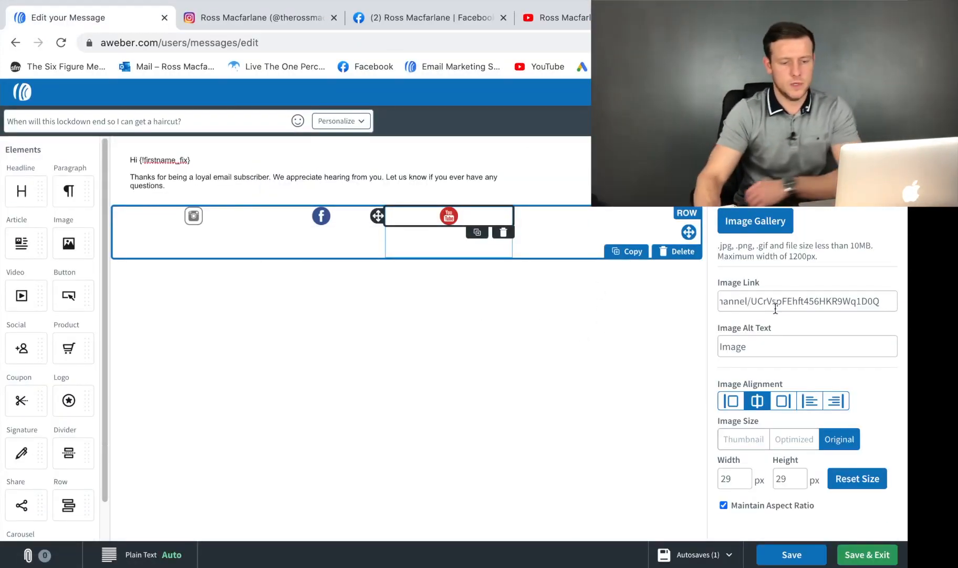
pyautogui.click(780, 347)
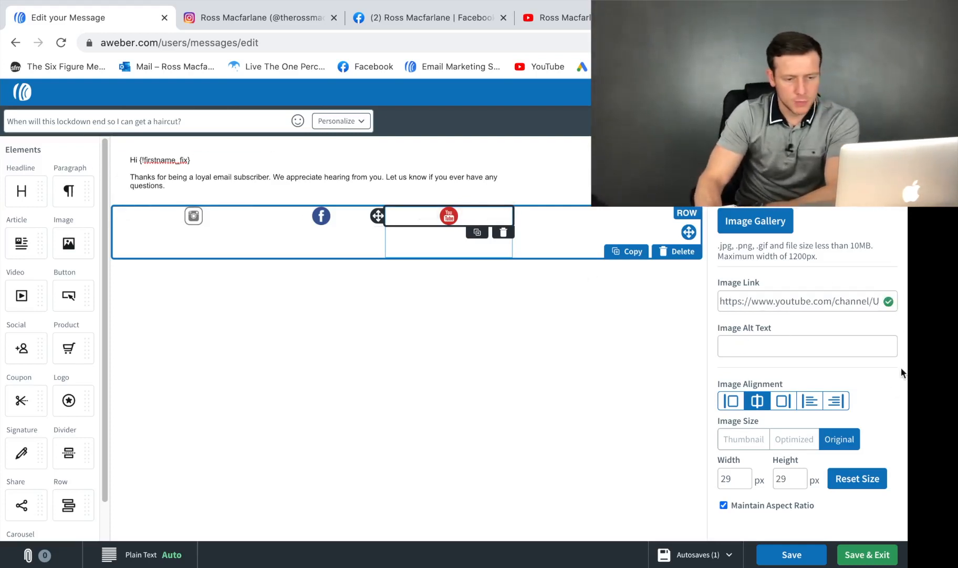
# Change the message subject to "DRAFT SOCIAL LINKS", save the message and exit to the drafts list.
pyautogui.click(194, 121)
pyautogui.press('super+a')
pyautogui.press('BackSpace')
pyautogui.write('Dra')
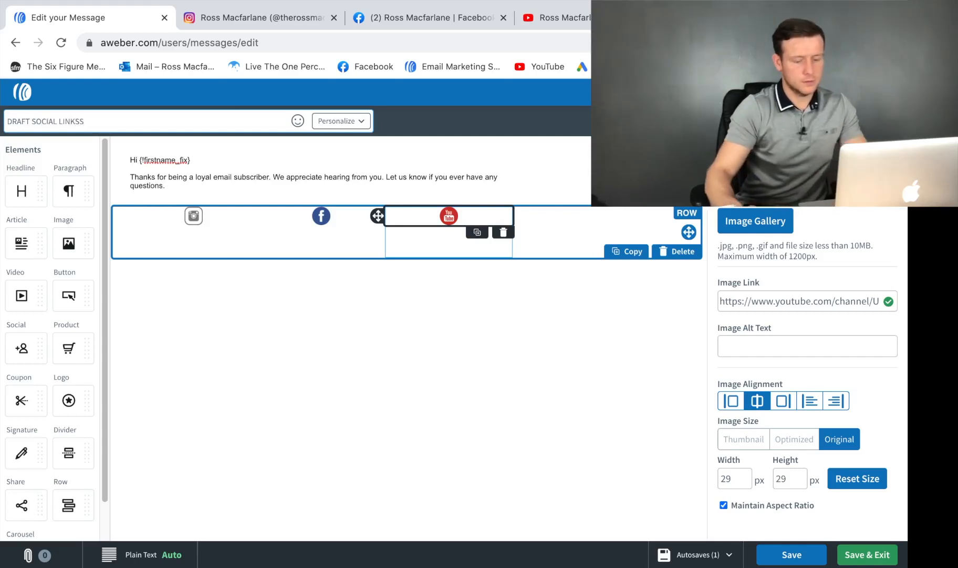
pyautogui.click(503, 412)
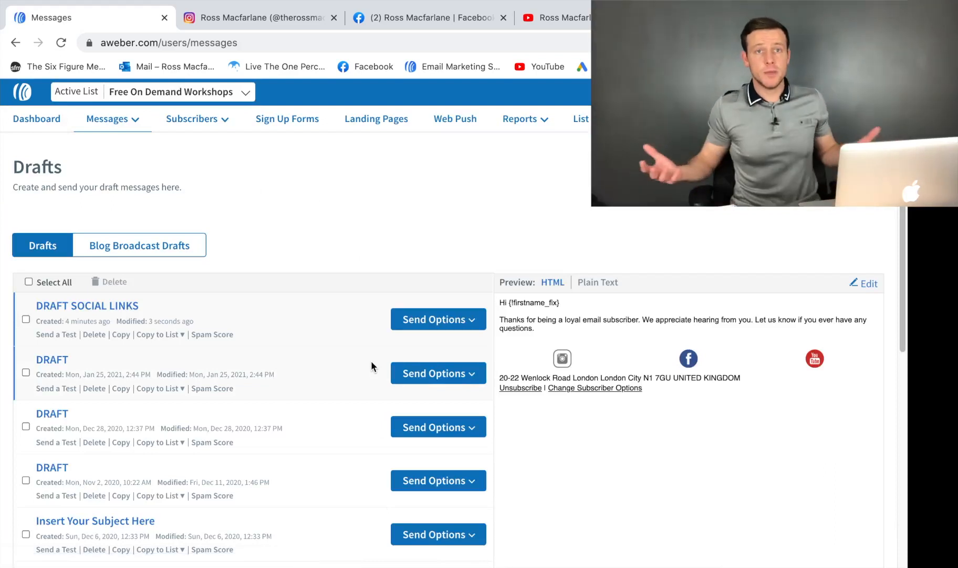
# Copy the DRAFT SOCIAL LINKS message in the drafts list and open the copy for editing.
pyautogui.click(125, 337)
pyautogui.click(107, 307)
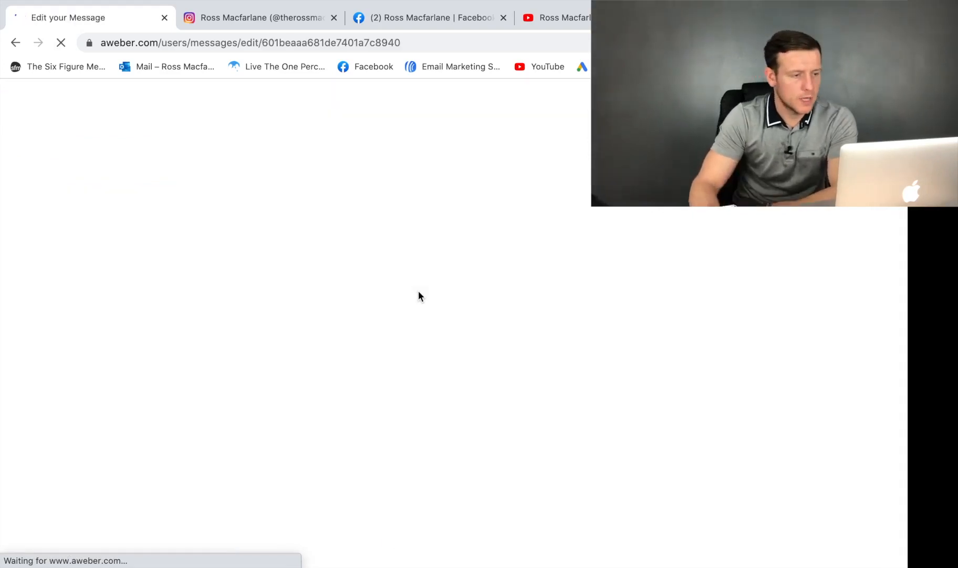